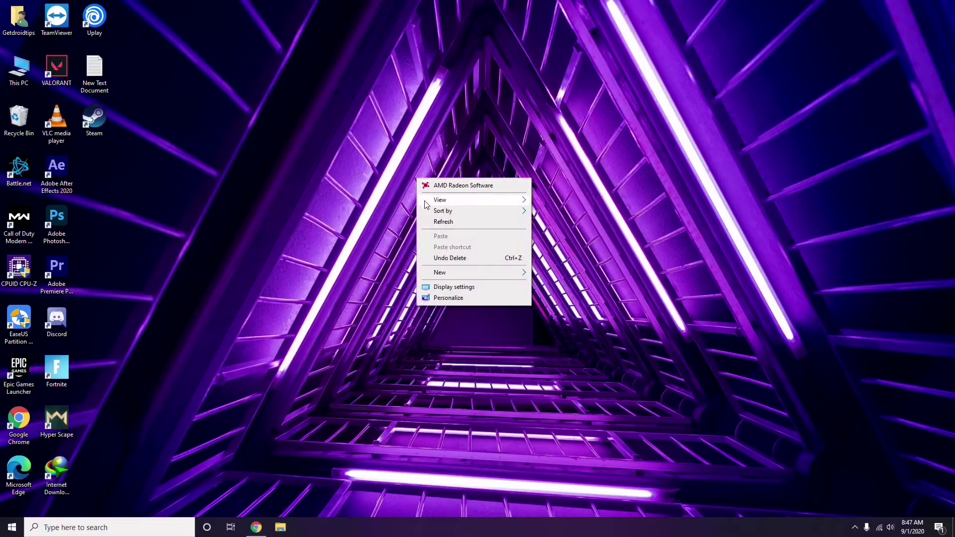
Refresh the desktop from its right-click menu and bring up the This PC shortcut's context menu
left_click(457, 222)
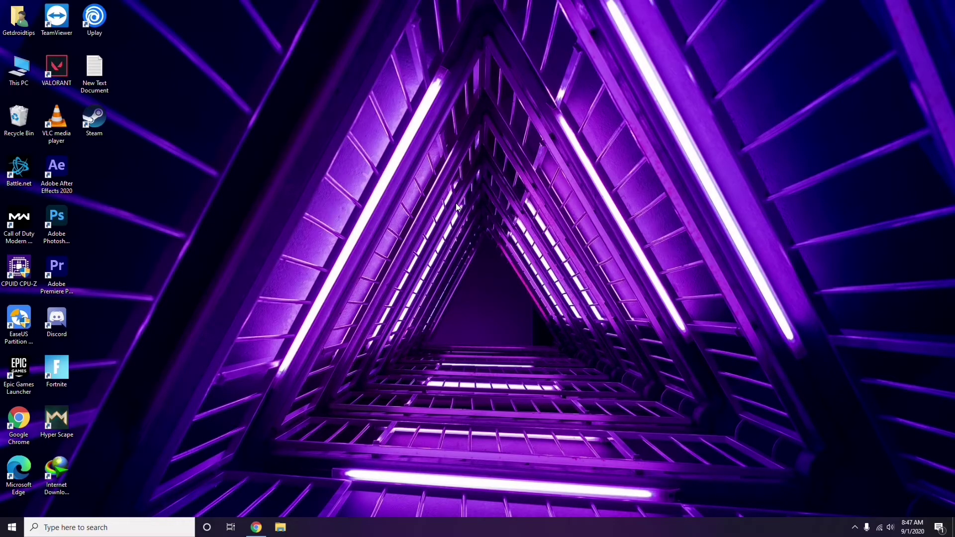
right_click(363, 140)
left_click(386, 183)
right_click(21, 81)
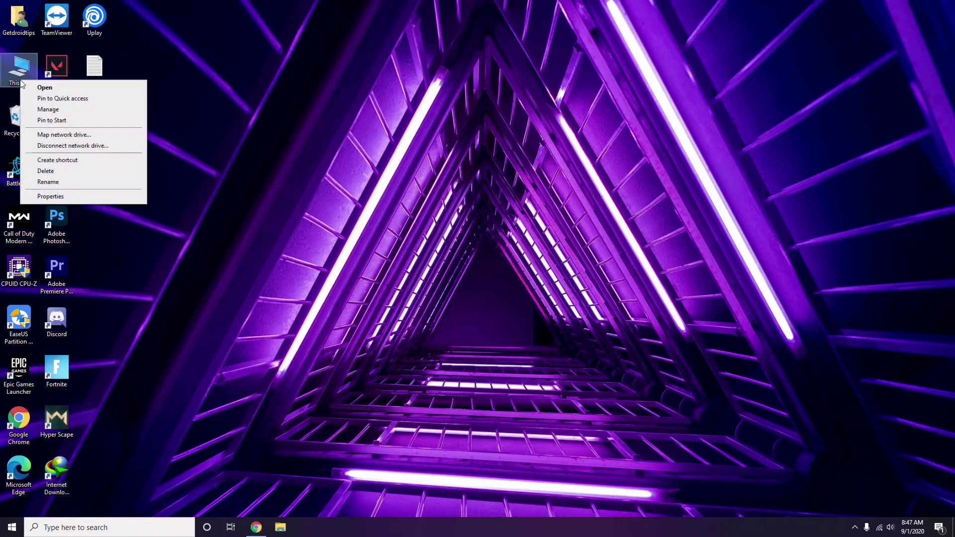
left_click(53, 109)
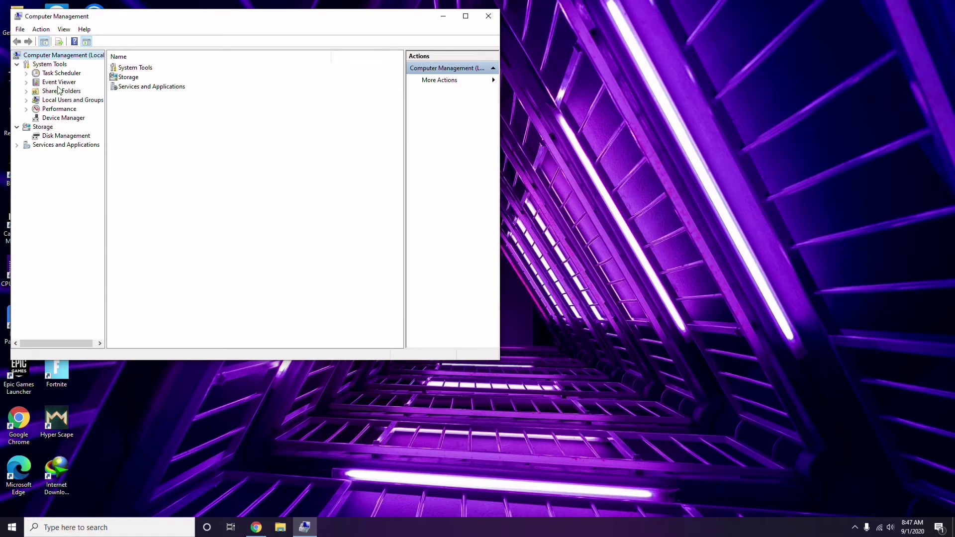
left_click(58, 118)
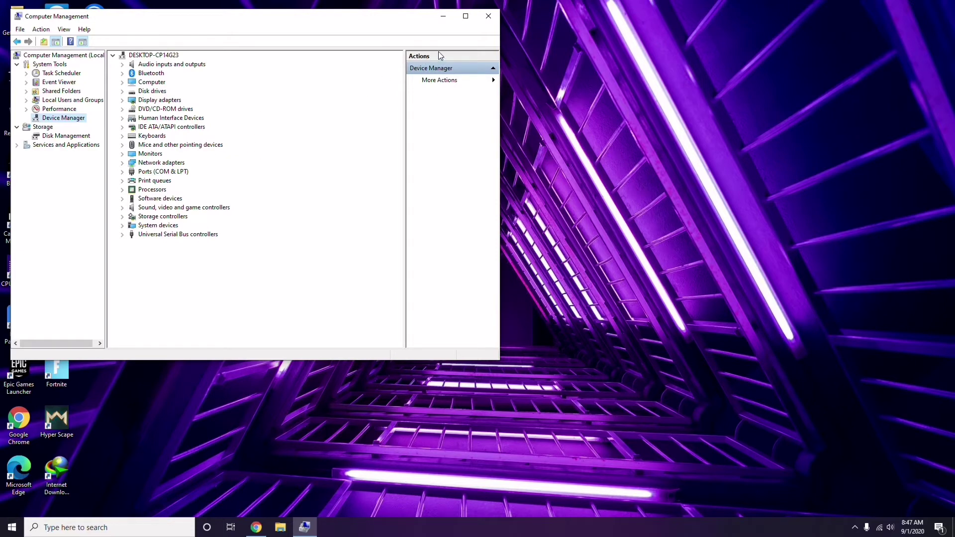
left_click(488, 16)
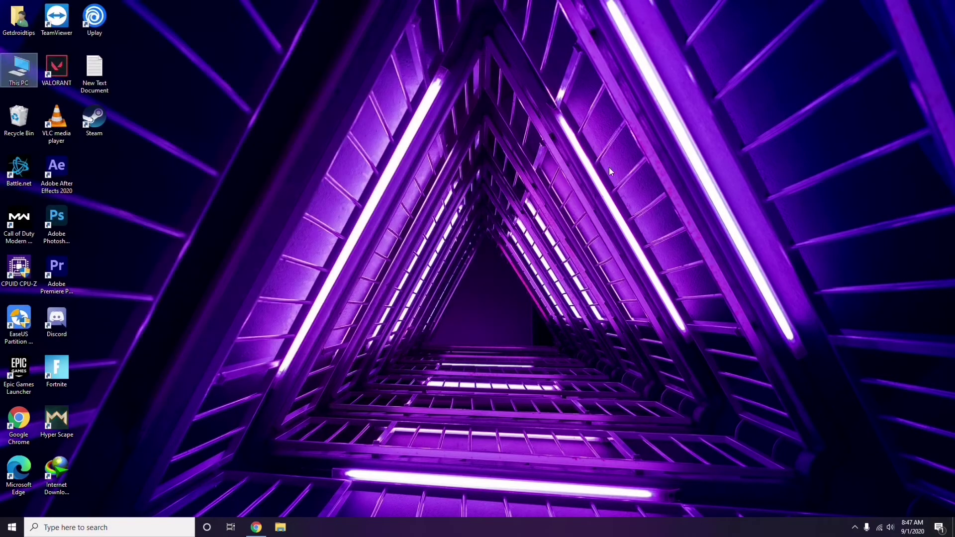
left_click(855, 531)
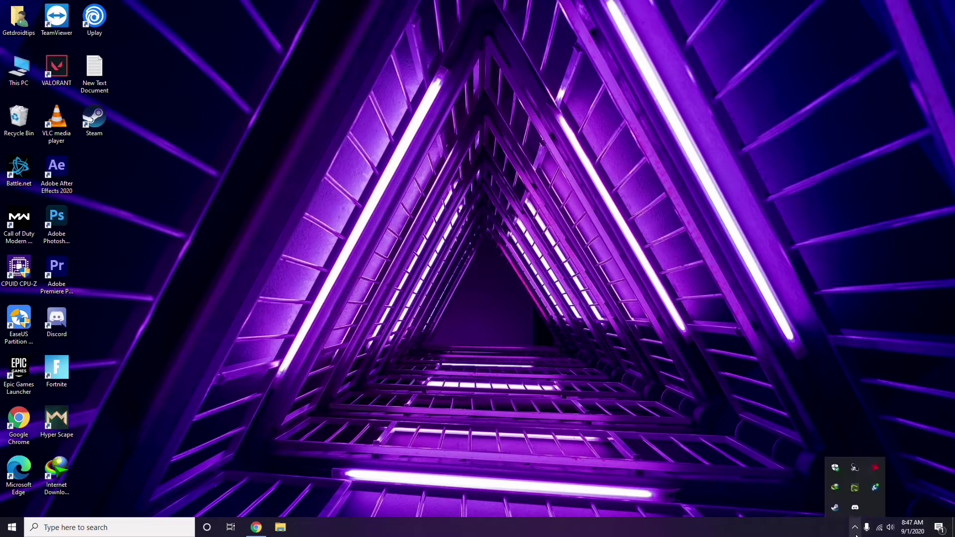
left_click(875, 469)
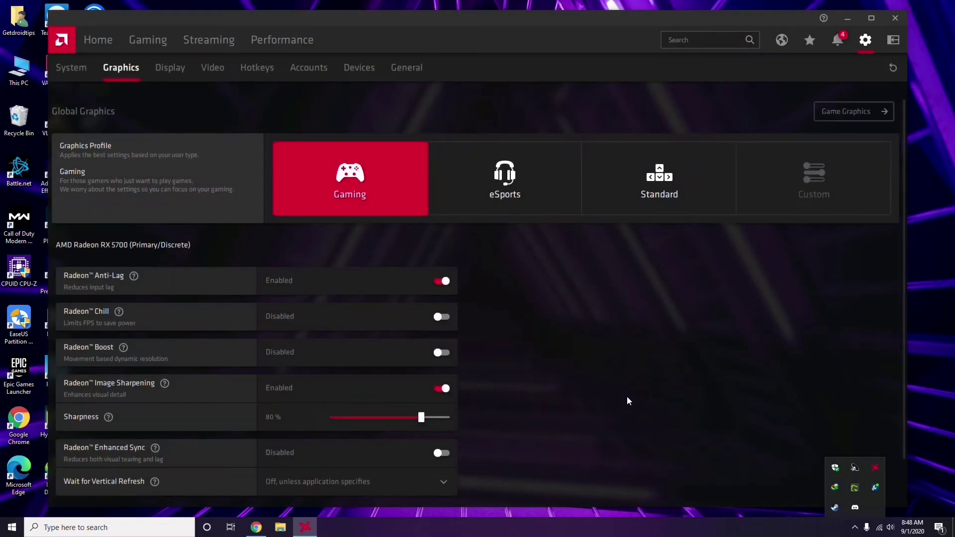
left_click(82, 71)
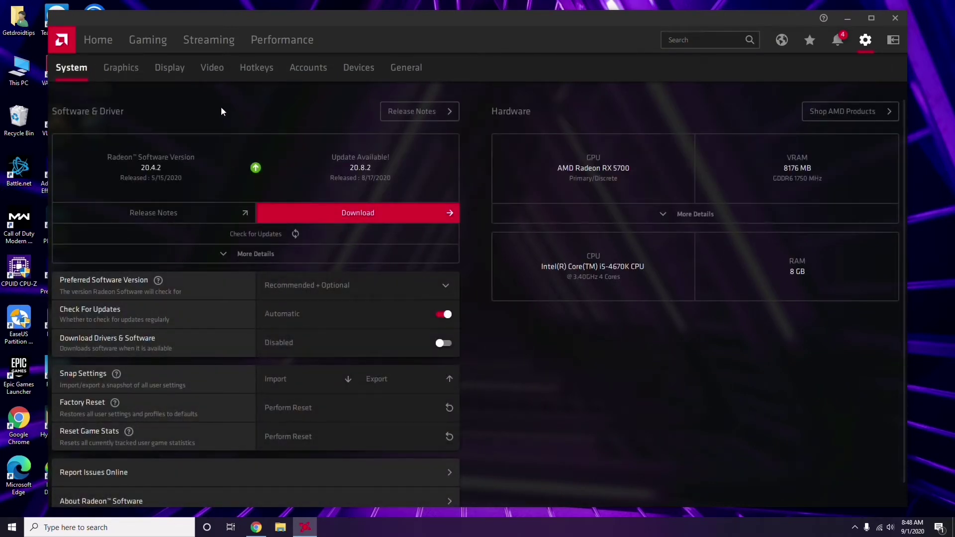
left_click(117, 70)
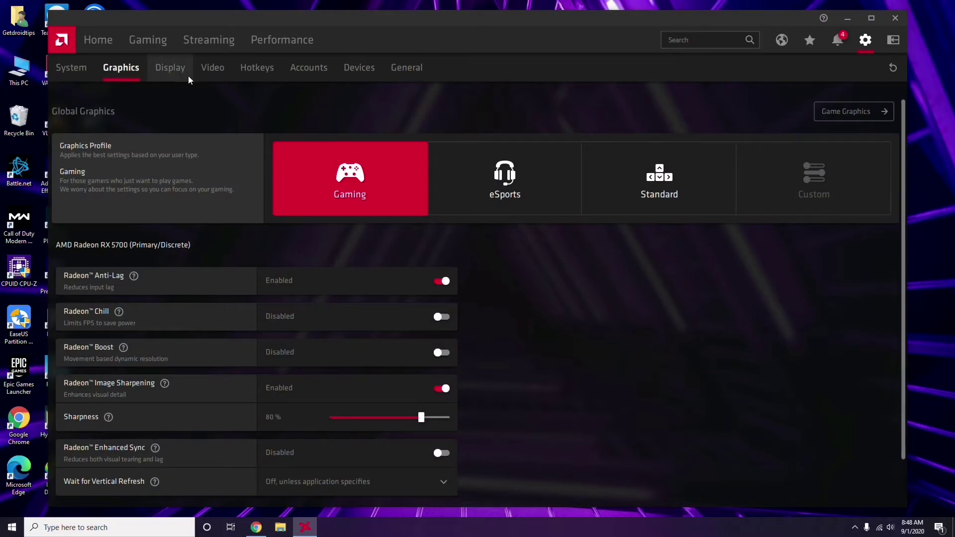
left_click(181, 75)
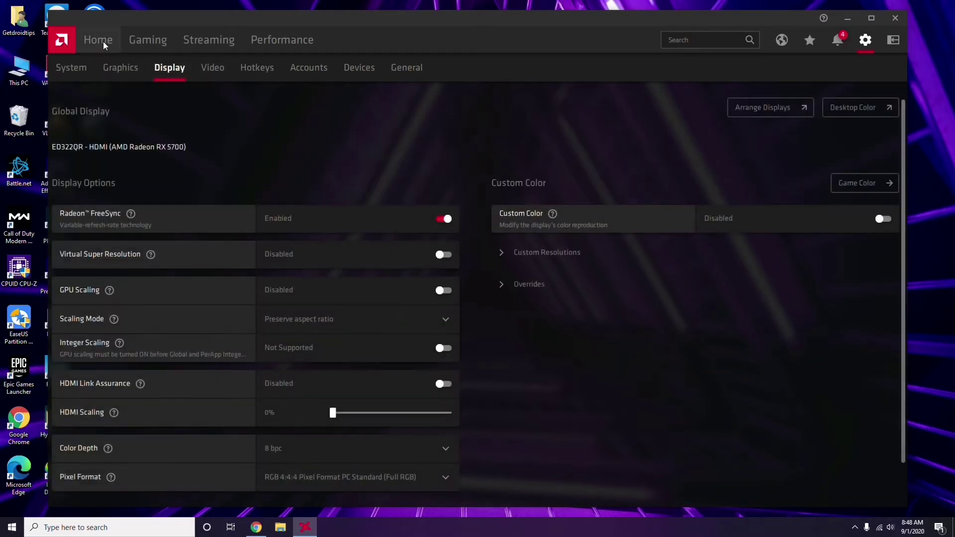
left_click(104, 44)
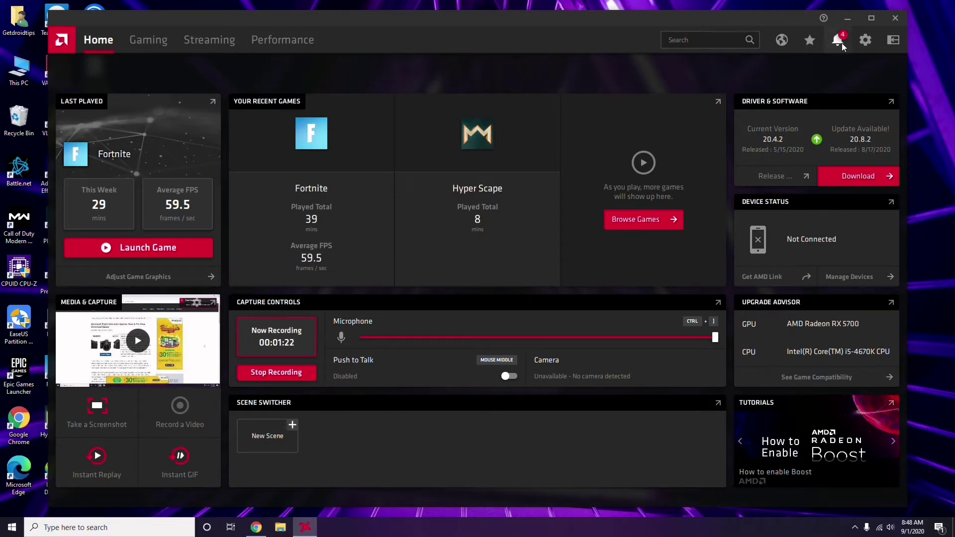
left_click(896, 18)
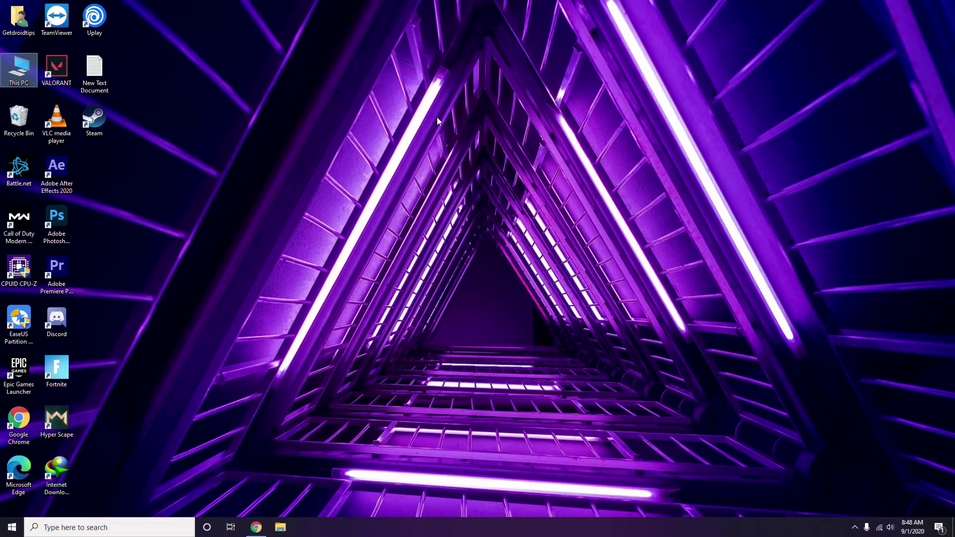
right_click(201, 129)
Launch Steam and open its Settings window, moved higher on screen
left_click(216, 172)
double_click(95, 119)
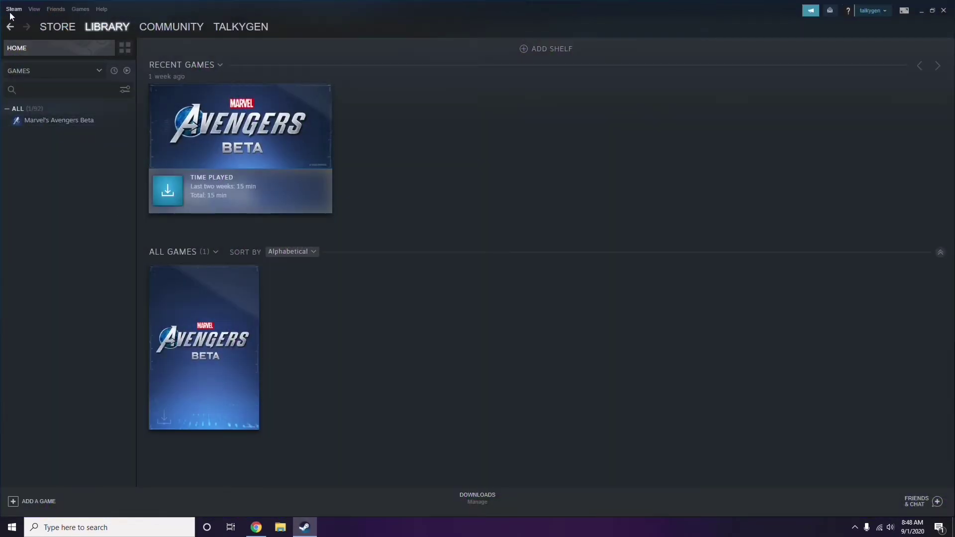
left_click(12, 9)
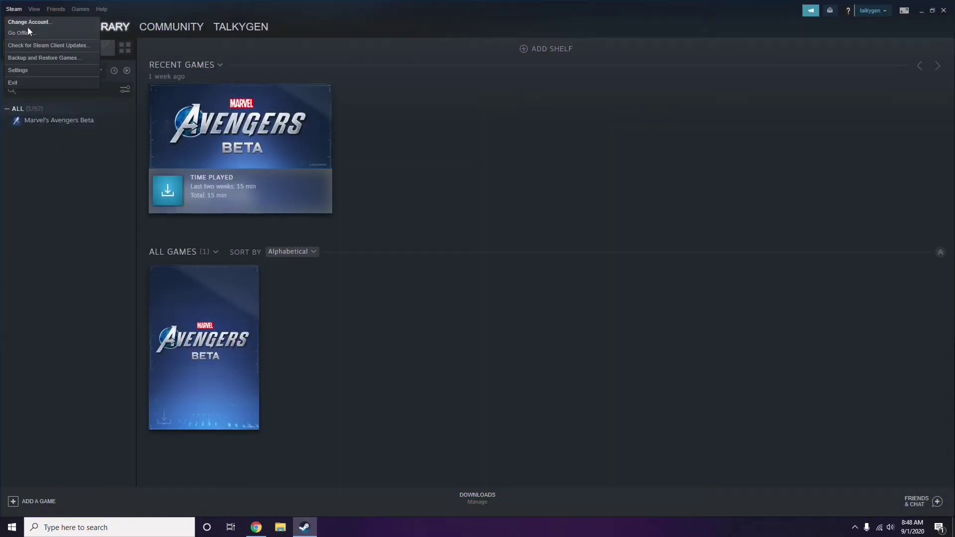
left_click(31, 71)
left_click_drag(580, 190, 530, 109)
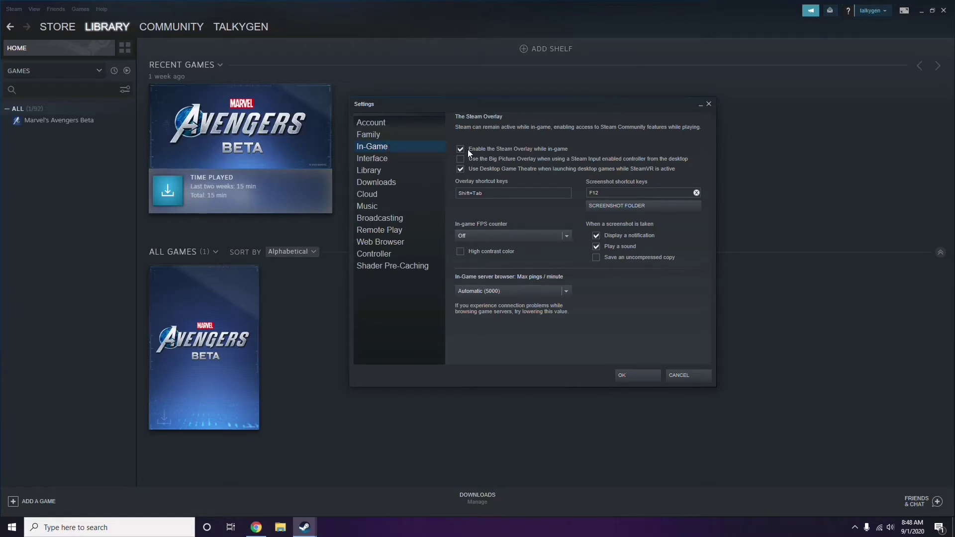
Uncheck Enable the Steam Overlay while in-game, save with OK, close Steam and refresh the desktop
left_click(508, 150)
left_click(628, 375)
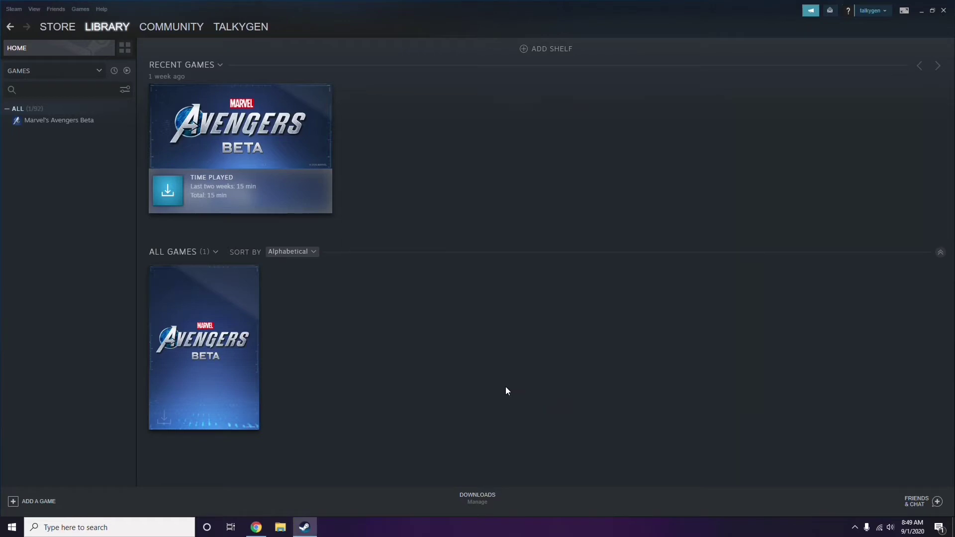
left_click(943, 10)
right_click(388, 159)
left_click(415, 208)
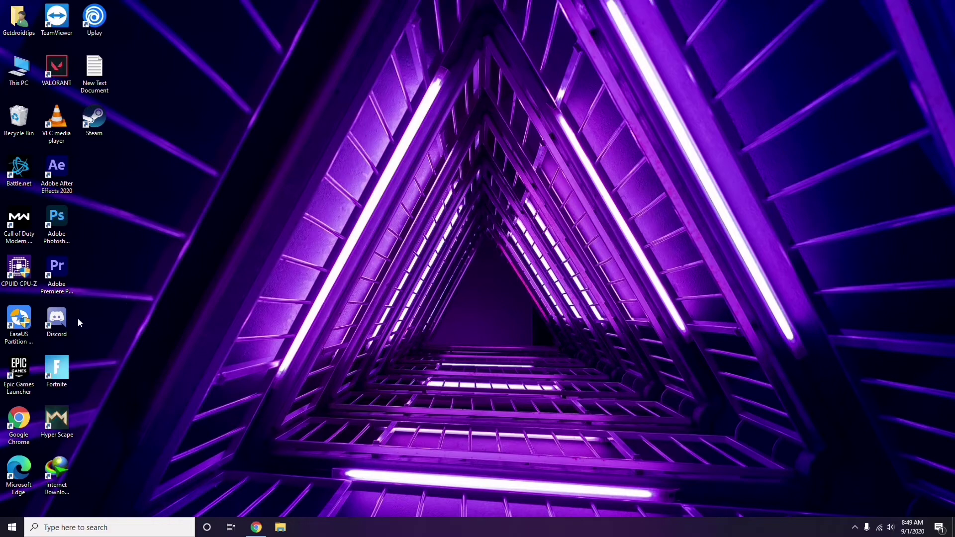
Launch Discord from its desktop icon and open User Settings to My Account
double_click(64, 321)
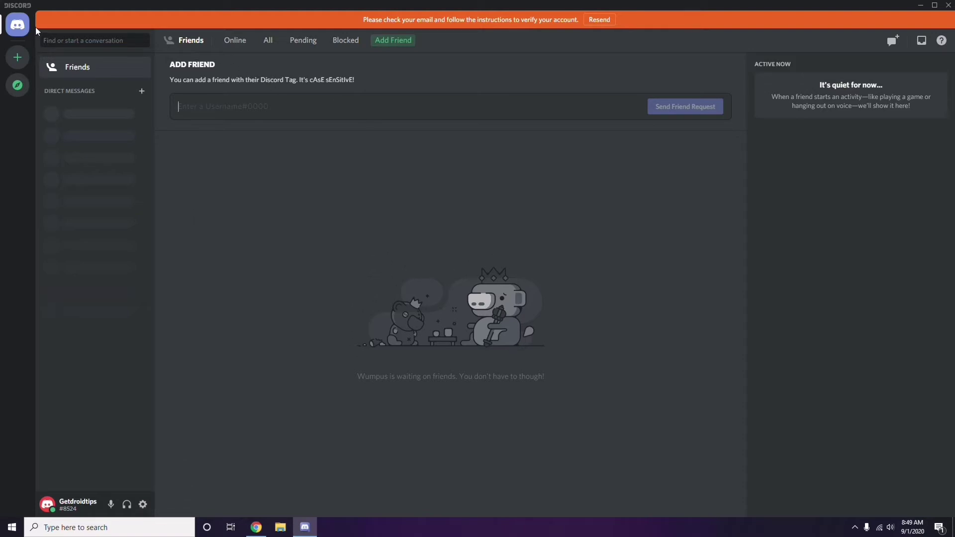
left_click(144, 505)
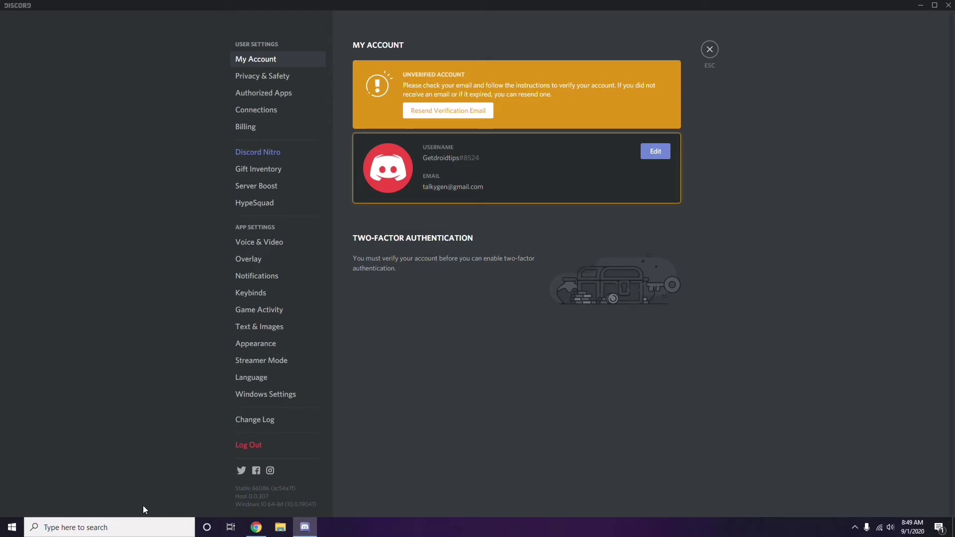
Switch off the OpenH264 Video Codec in Voice & Video's Advanced section, then go to Overlay
left_click(255, 242)
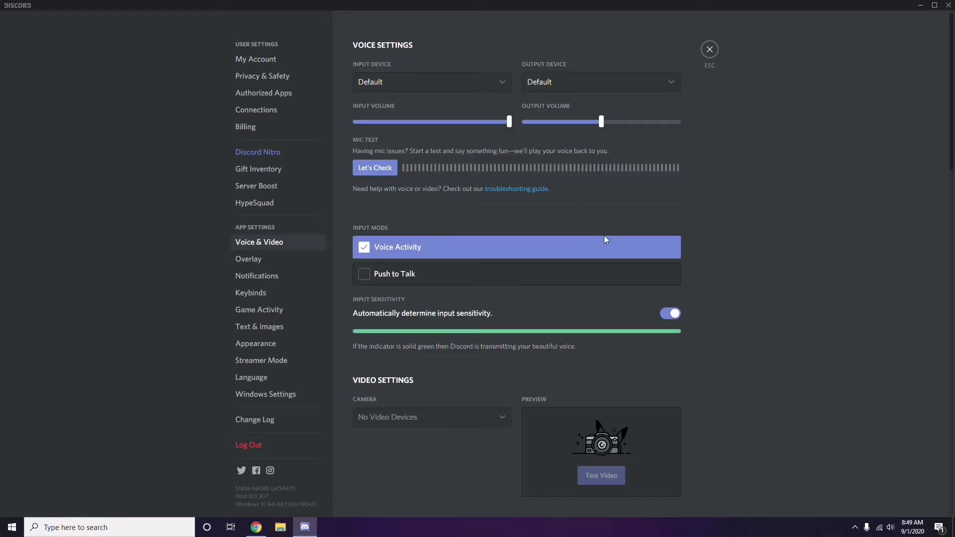
scroll(730, 244, "down", 8)
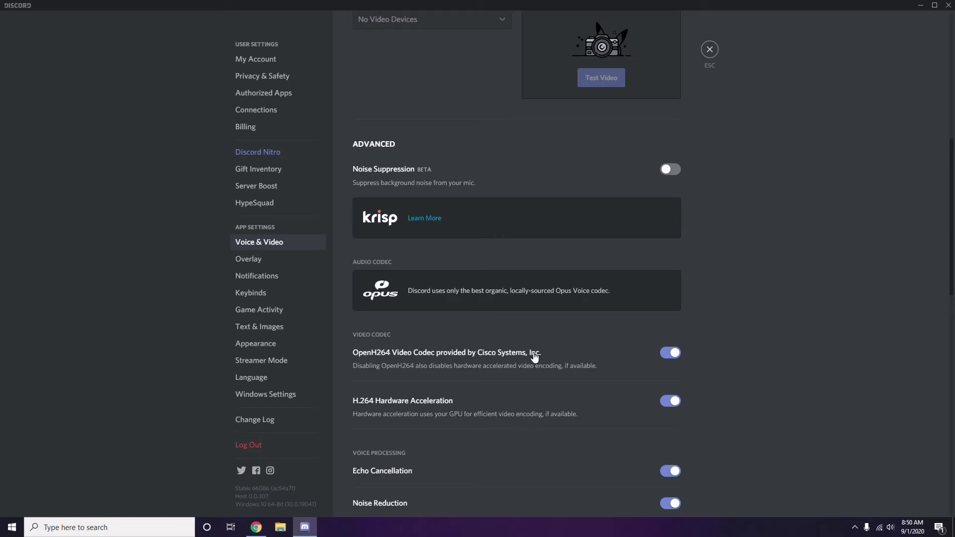
left_click(663, 354)
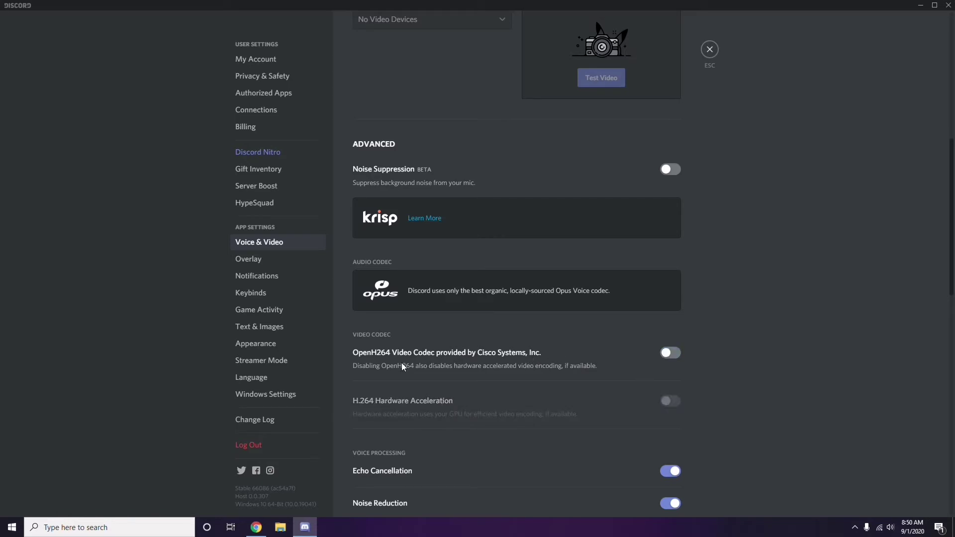
scroll(493, 356, "down", 2)
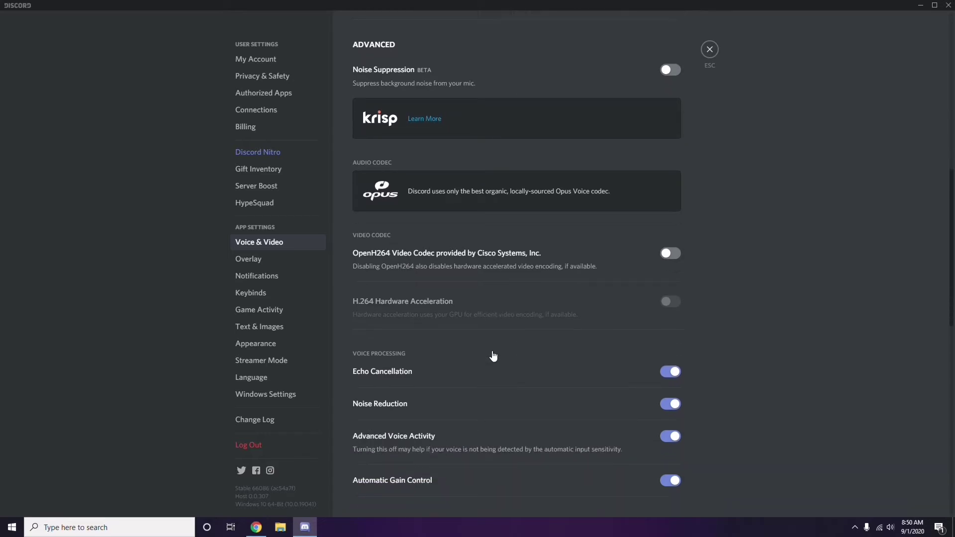
scroll(493, 356, "down", 4)
scroll(493, 356, "up", 1)
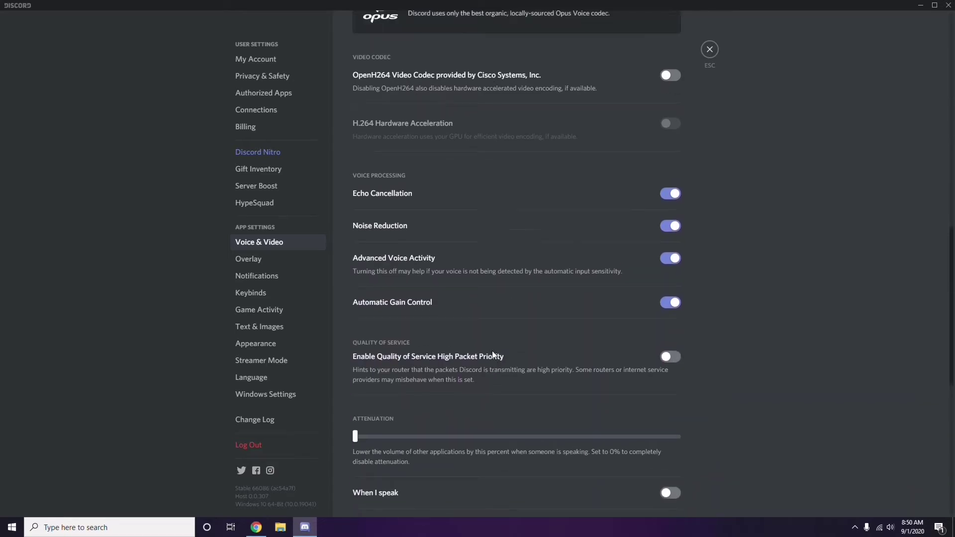
left_click(250, 261)
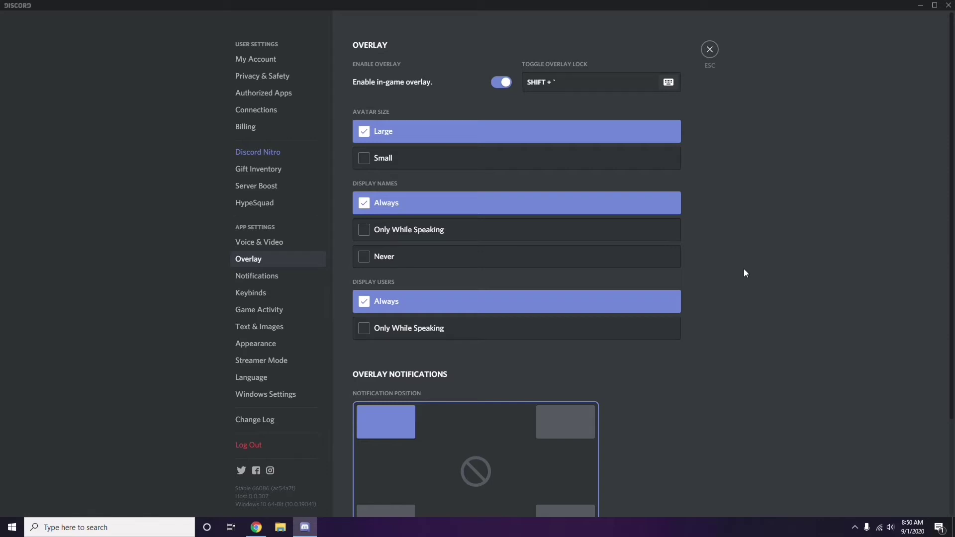
Switch off the Enable in-game overlay toggle on the Overlay page
scroll(740, 265, "down", 1)
scroll(740, 265, "up", 1)
left_click(498, 84)
Turn off Hardware Acceleration under Appearance > Advanced and confirm the relaunch with Okay
left_click(263, 348)
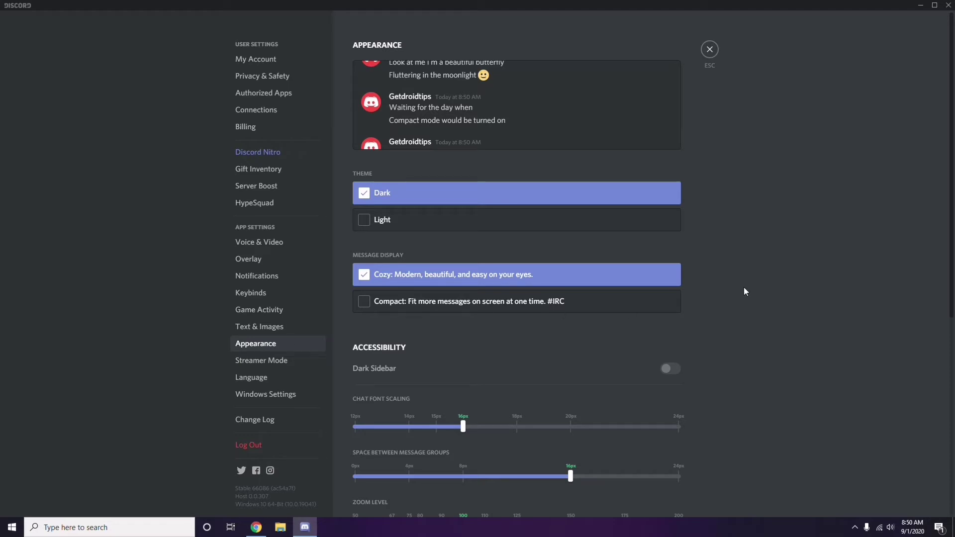
scroll(745, 288, "down", 7)
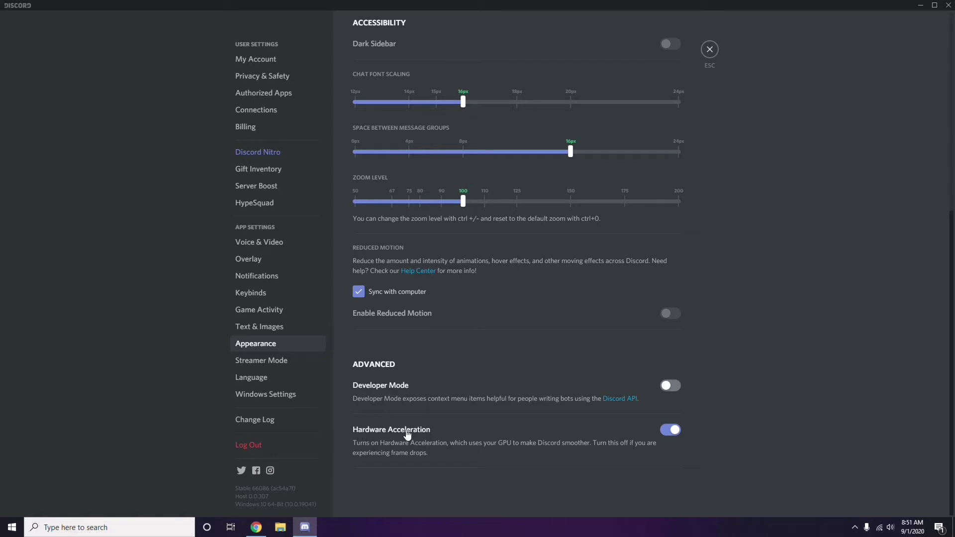
left_click(668, 431)
left_click(547, 294)
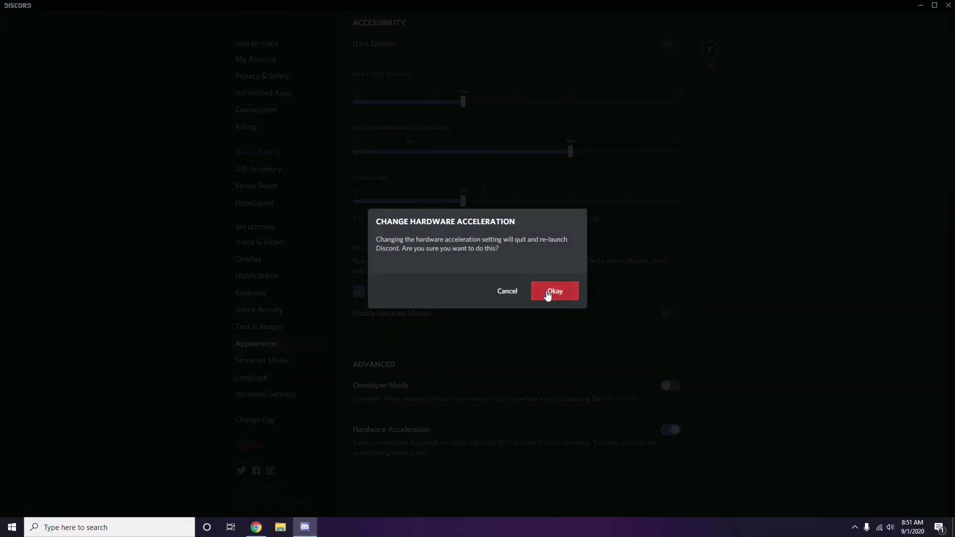